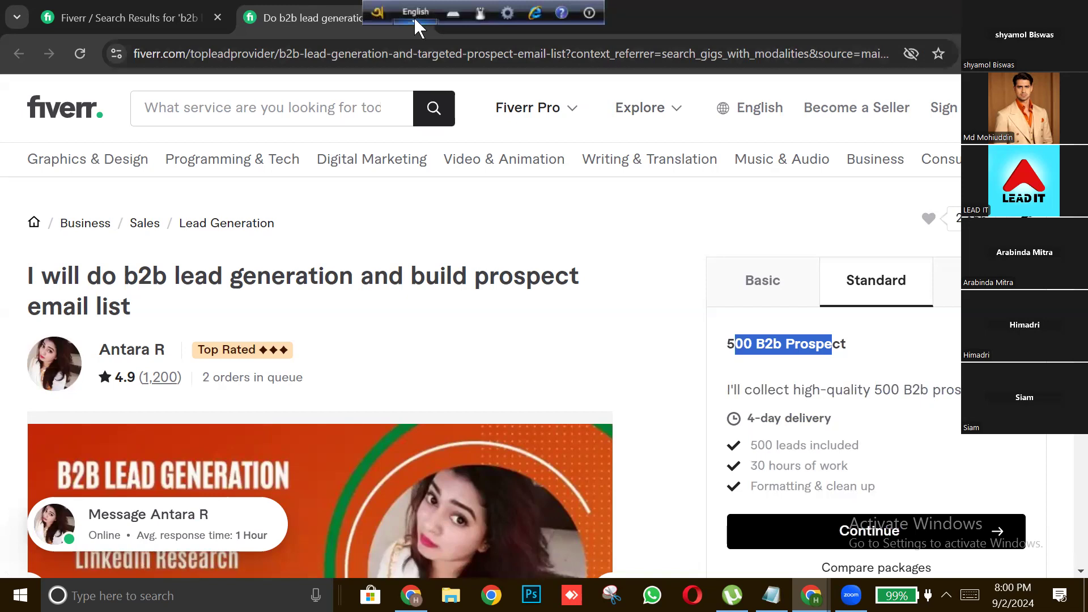
# Open the yellow B2B lead generation gig starting from $25 in the search results and examine its Basic and Standard package titles
pyautogui.click(170, 19)
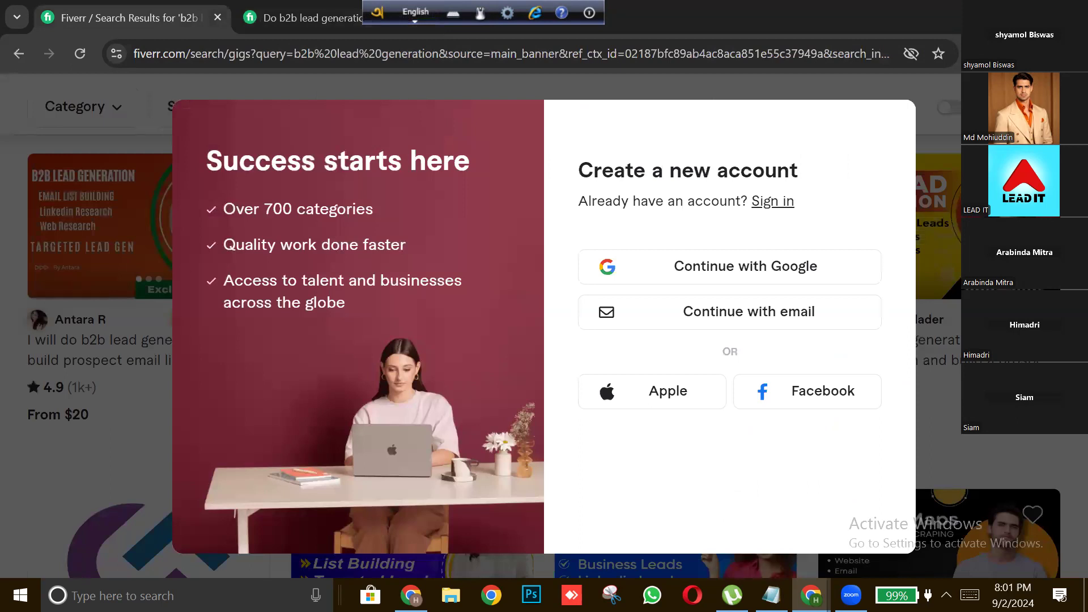
pyautogui.press('Escape')
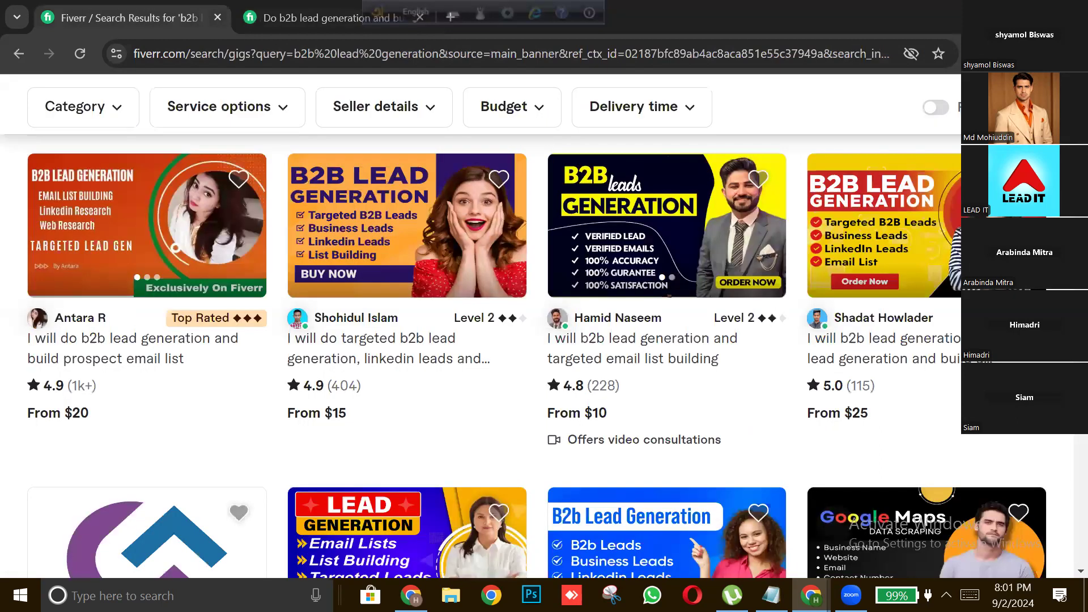
pyautogui.click(898, 264)
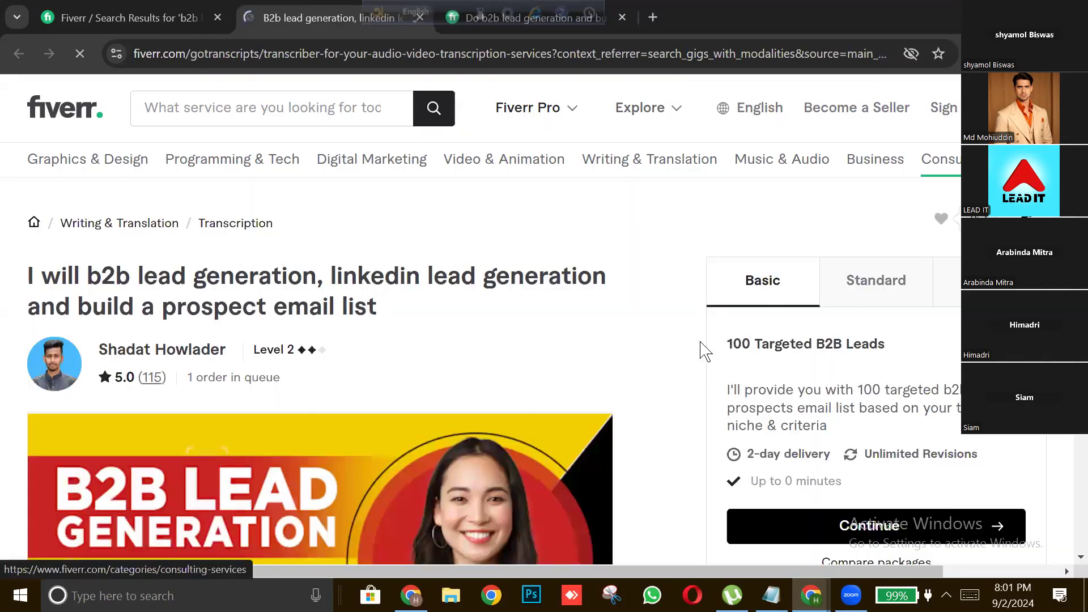
pyautogui.moveTo(727, 347); pyautogui.dragTo(889, 357)
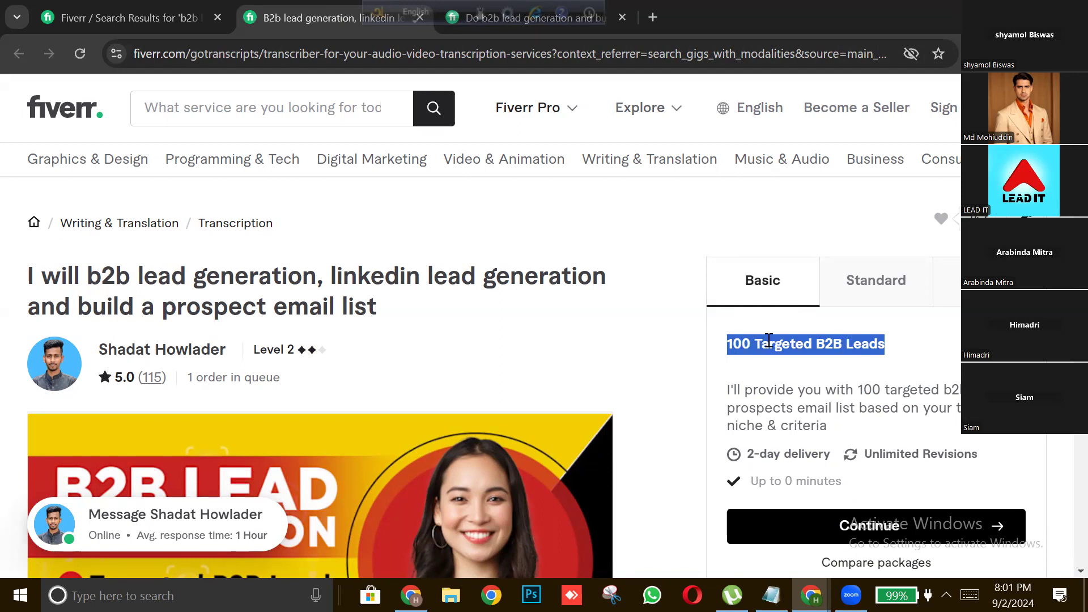
pyautogui.click(859, 295)
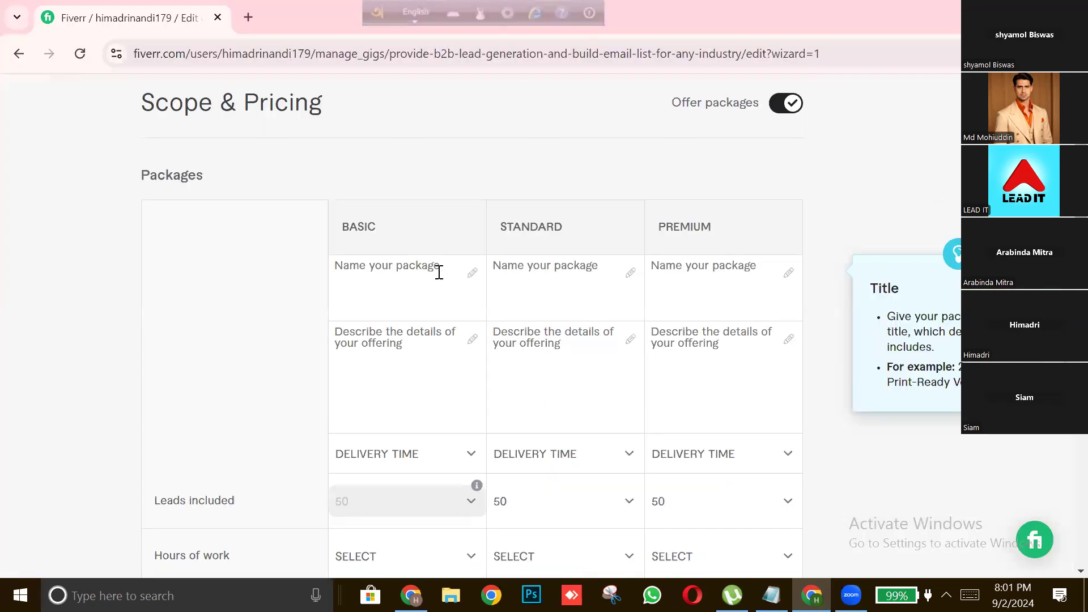
# Name the Basic package "50 B2B Leads" in the Scope & Pricing section of the gig being edited
pyautogui.click(433, 271)
pyautogui.write('50')
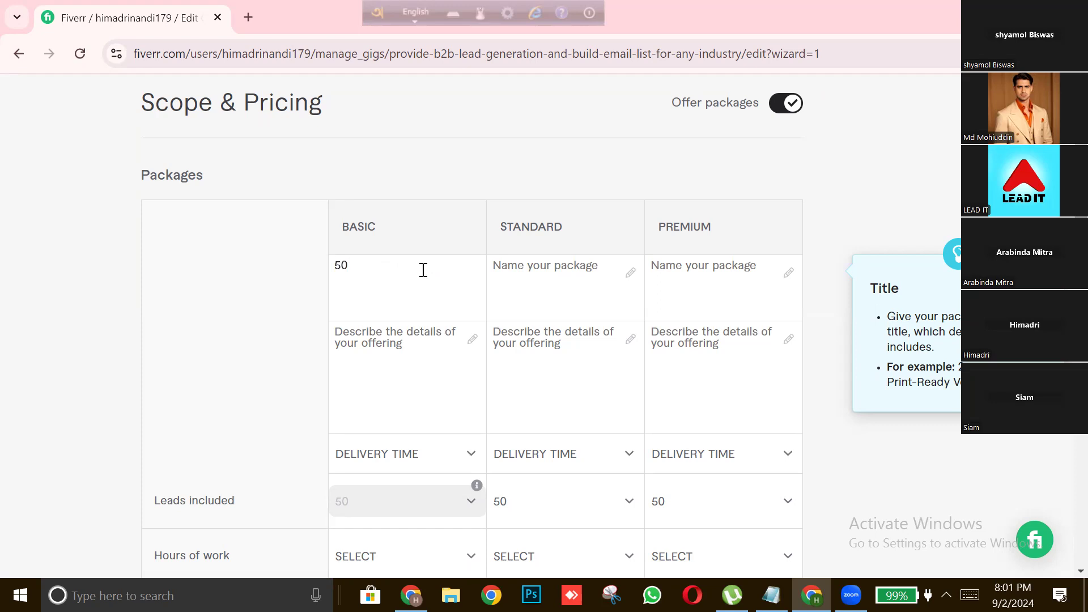
pyautogui.write(' Lea')
pyautogui.press('BackSpace')
pyautogui.press('BackSpace')
pyautogui.write('B@B')
pyautogui.press('BackSpace')
pyautogui.press('BackSpace')
pyautogui.press('BackSpace')
pyautogui.write('2b')
pyautogui.press('BackSpace')
pyautogui.write('B')
pyautogui.write('Leads')
# Name the Standard package "150 B2B Leads"
pyautogui.click(503, 270)
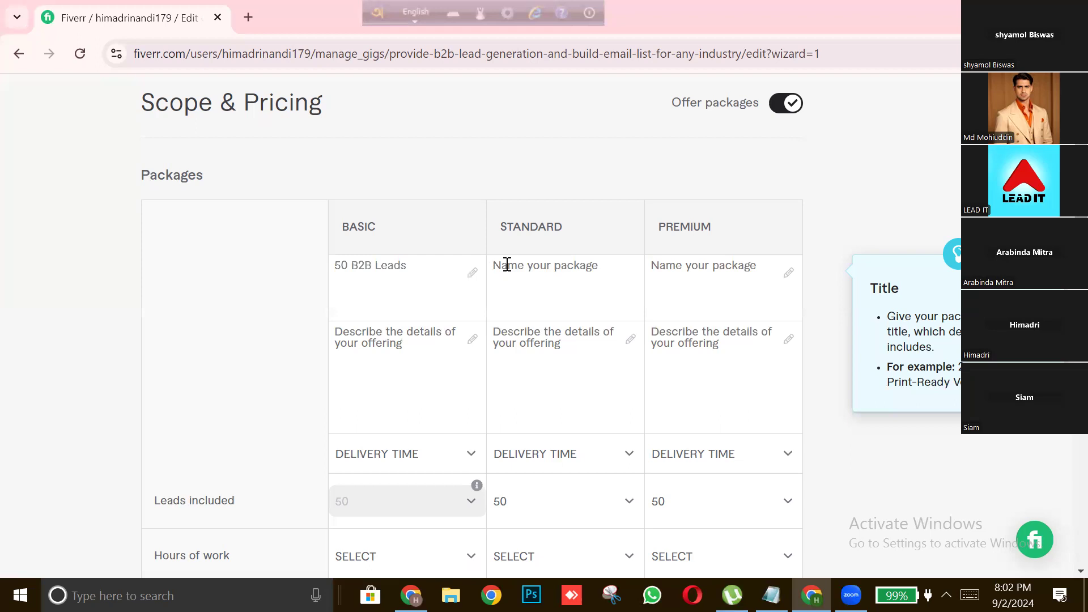
pyautogui.write('150')
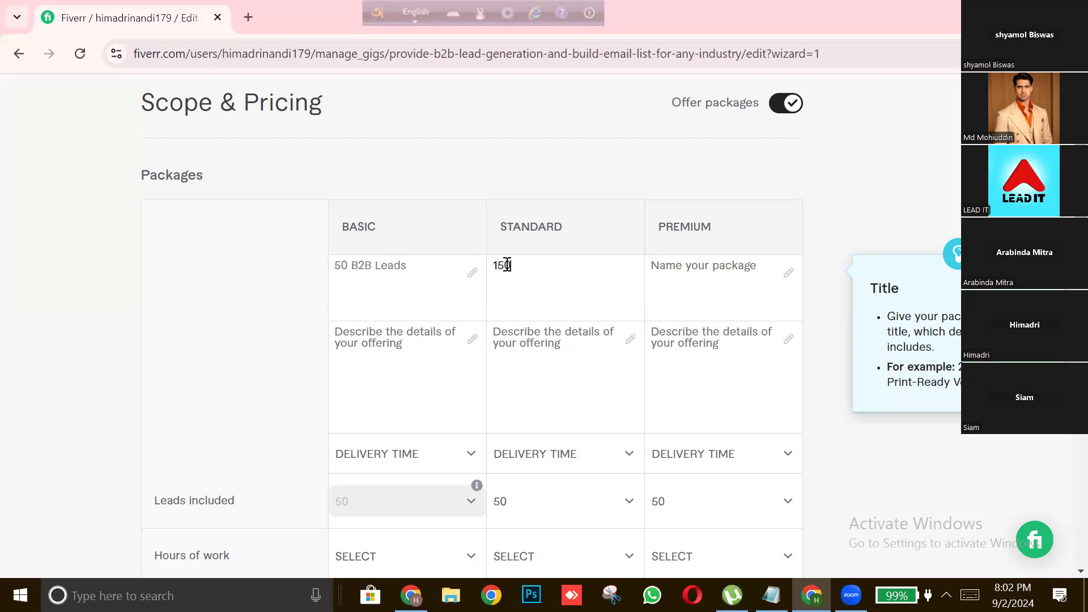
pyautogui.write(' B')
pyautogui.write('@B')
pyautogui.press('BackSpace')
pyautogui.press('BackSpace')
pyautogui.press('BackSpace')
pyautogui.write('2B Leads')
# Change the Standard package's name to "250 B2B Leads" and name the Premium package "500 B2B Leads"
pyautogui.click(673, 269)
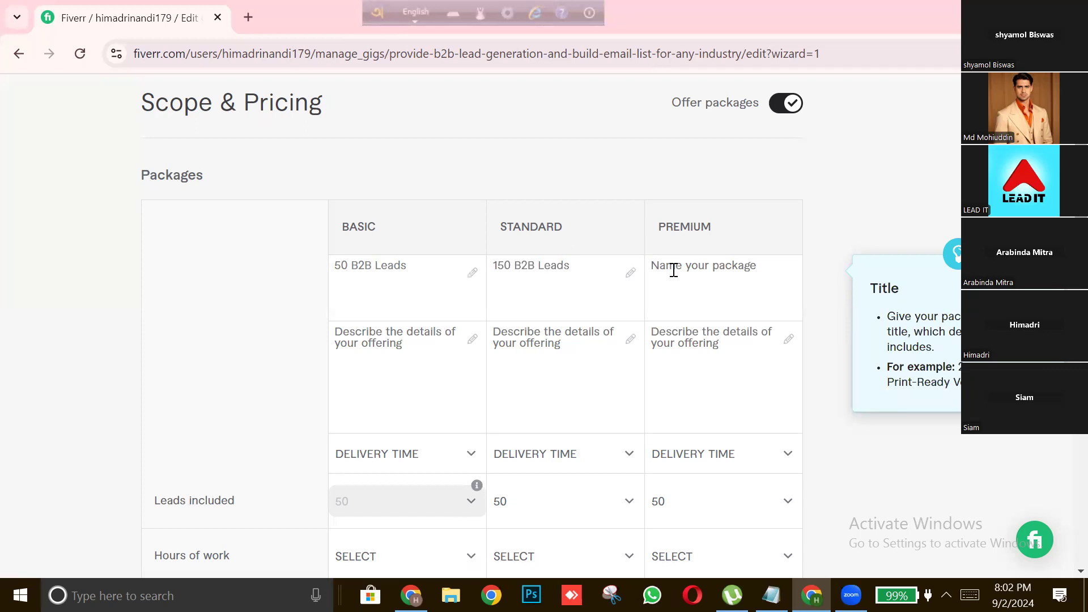
pyautogui.write('5')
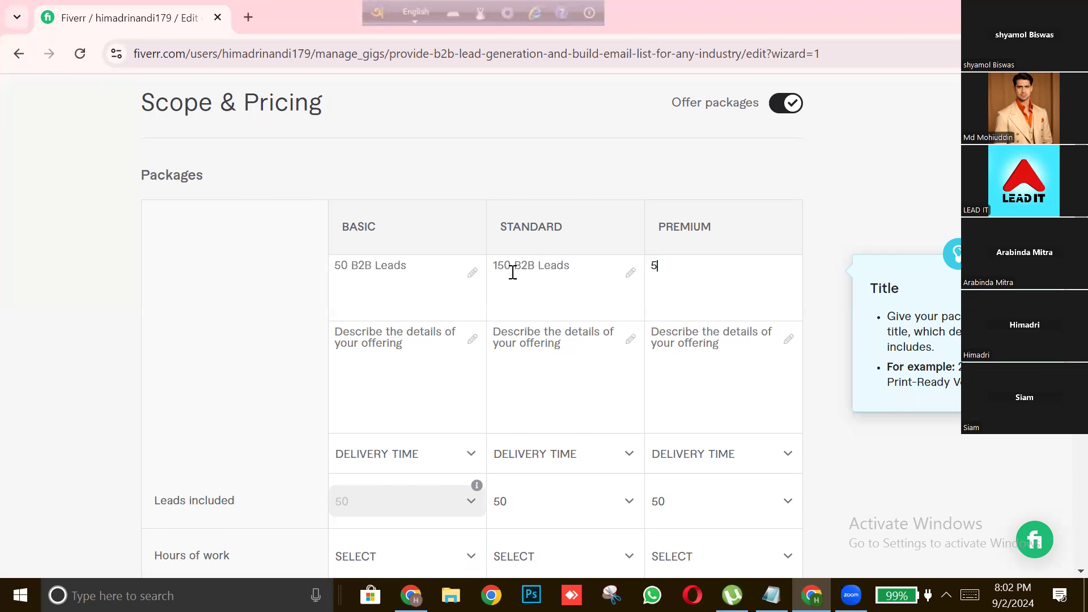
pyautogui.click(496, 266)
pyautogui.write('2')
pyautogui.click(663, 266)
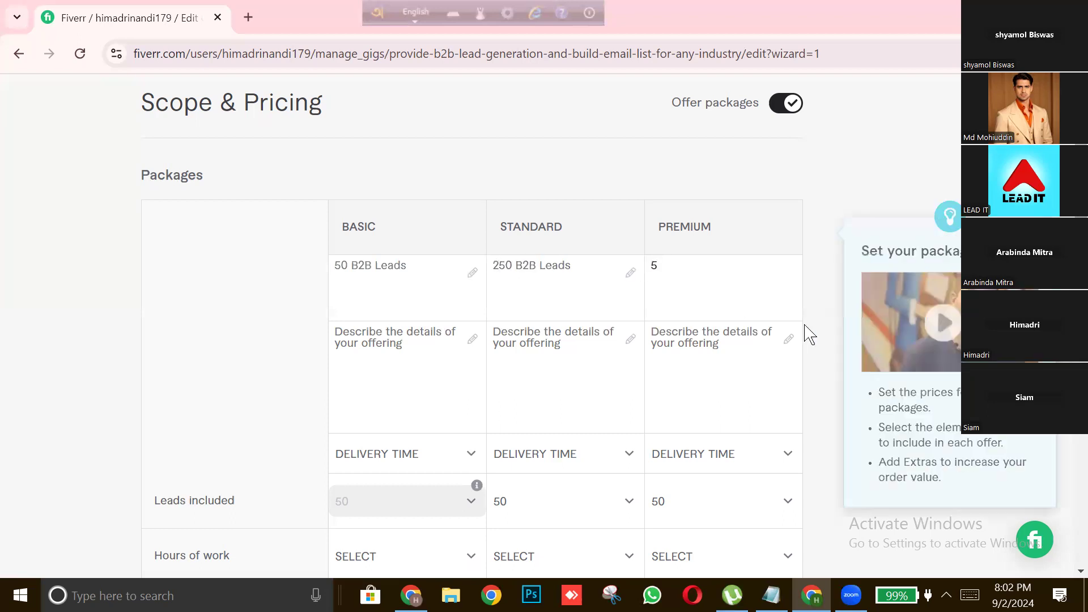
pyautogui.write('00')
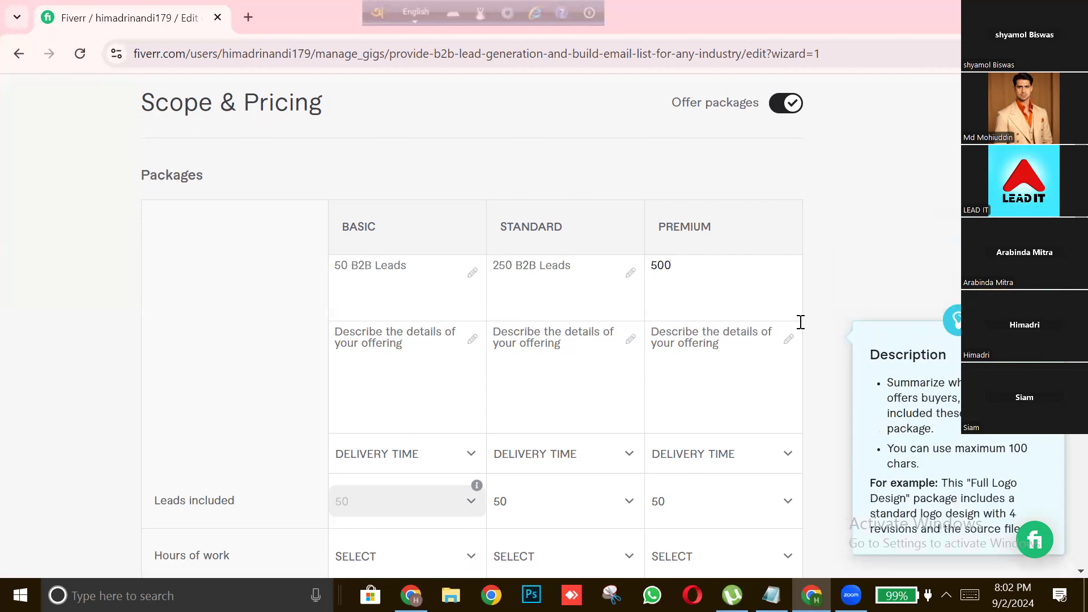
pyautogui.write(' B2B Leads')
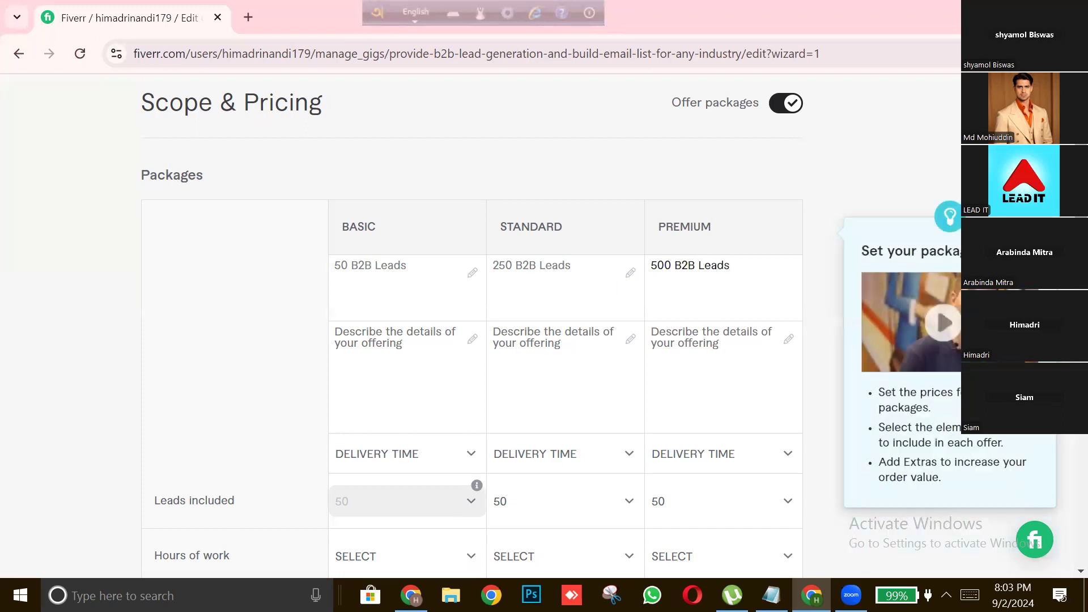
# Describe the Basic package as "I will provide 50 targeted email leads with Name, Email, Phone Number, Location and Source"
pyautogui.scroll(-2, 618, 281)
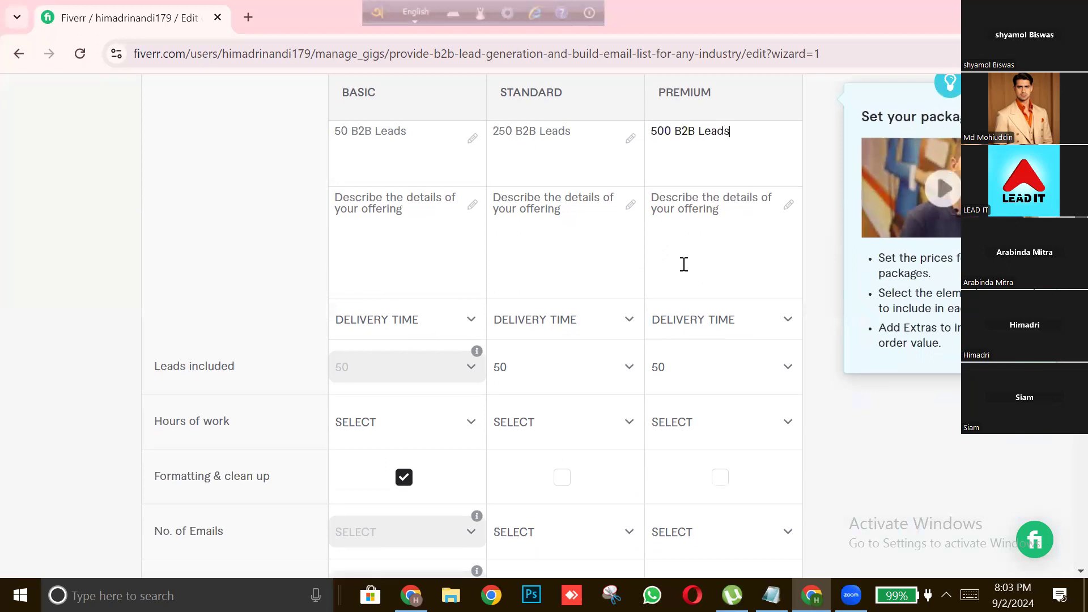
pyautogui.click(396, 214)
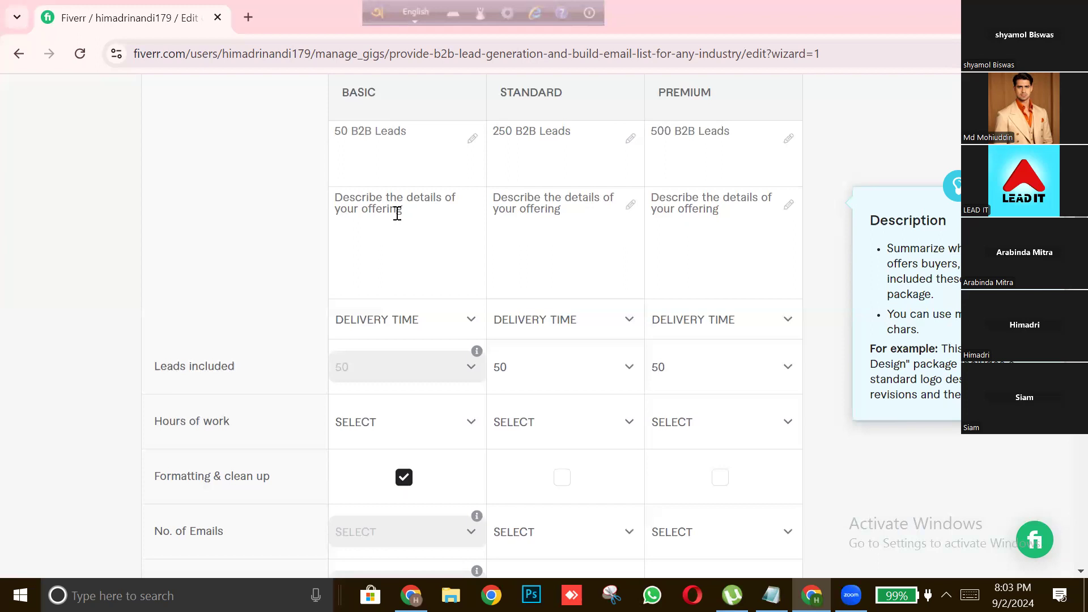
pyautogui.write('I')
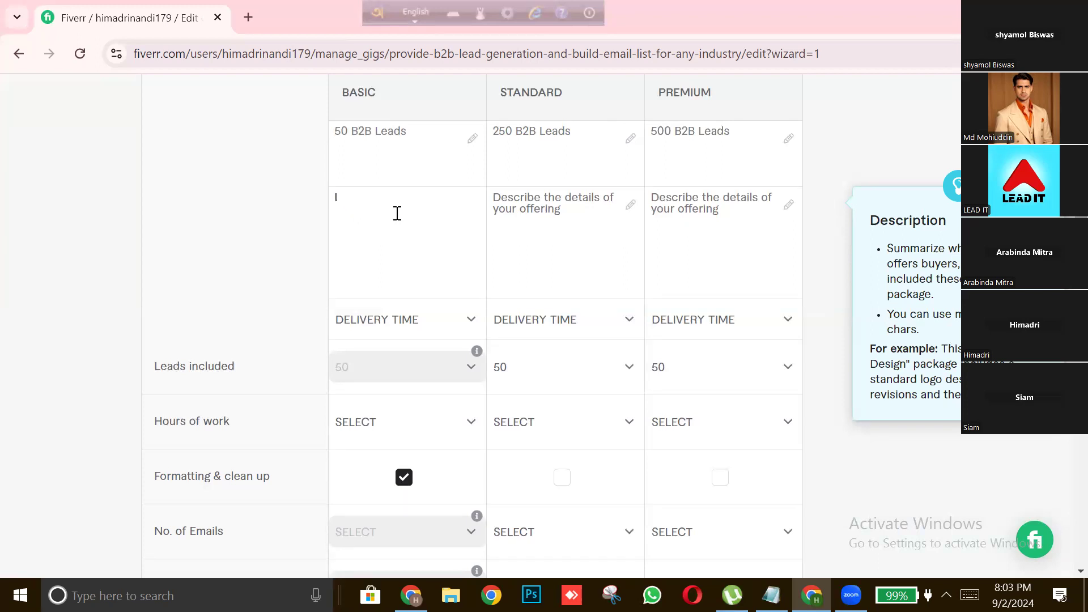
pyautogui.write(' will')
pyautogui.write('provide 50 targe')
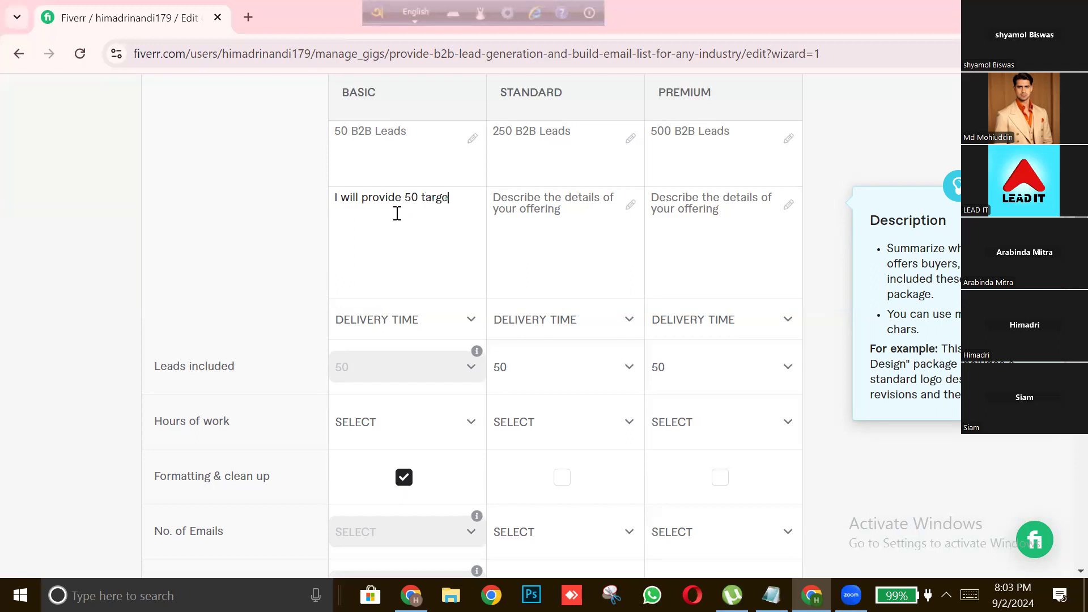
pyautogui.write('ted emi')
pyautogui.press('BackSpace')
pyautogui.write('ail leads with ')
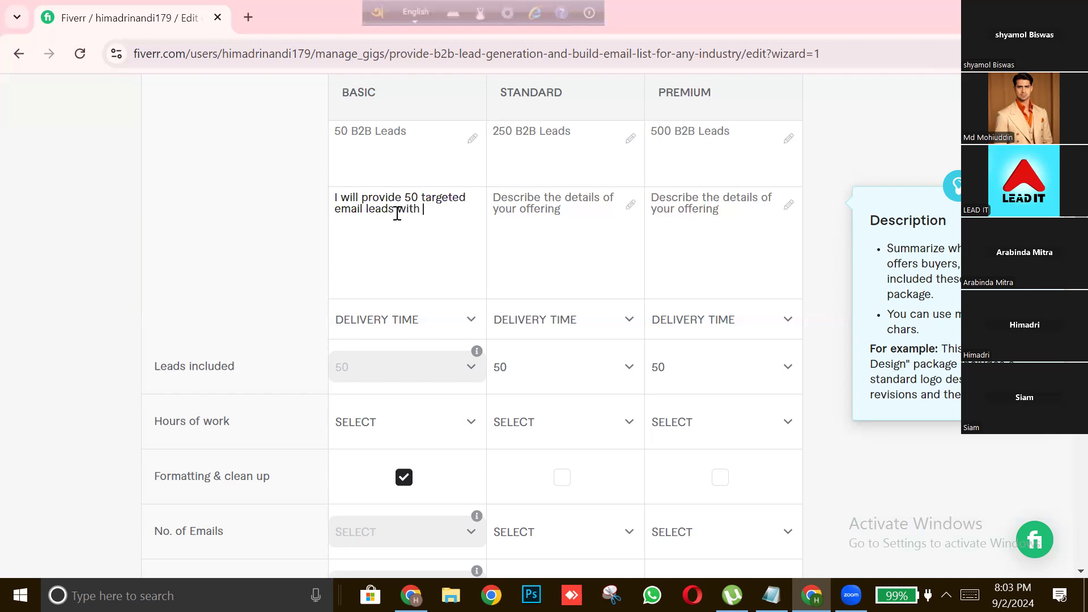
pyautogui.write('Name, Email, Phone Number')
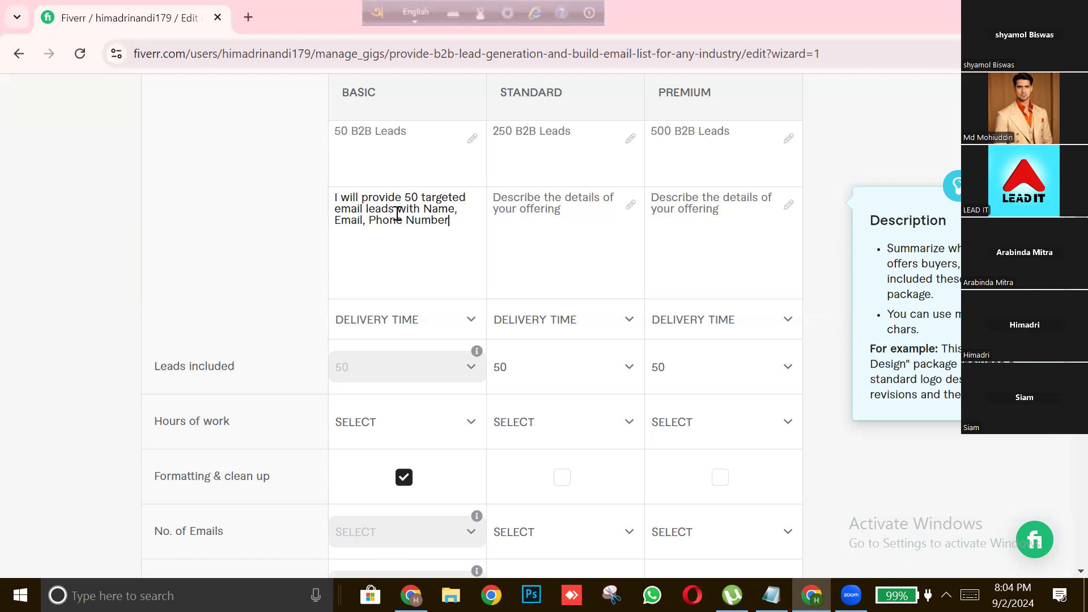
pyautogui.write(', Location and')
pyautogui.write('Souurce')
pyautogui.press('BackSpace')
pyautogui.press('BackSpace')
pyautogui.press('BackSpace')
pyautogui.press('BackSpace')
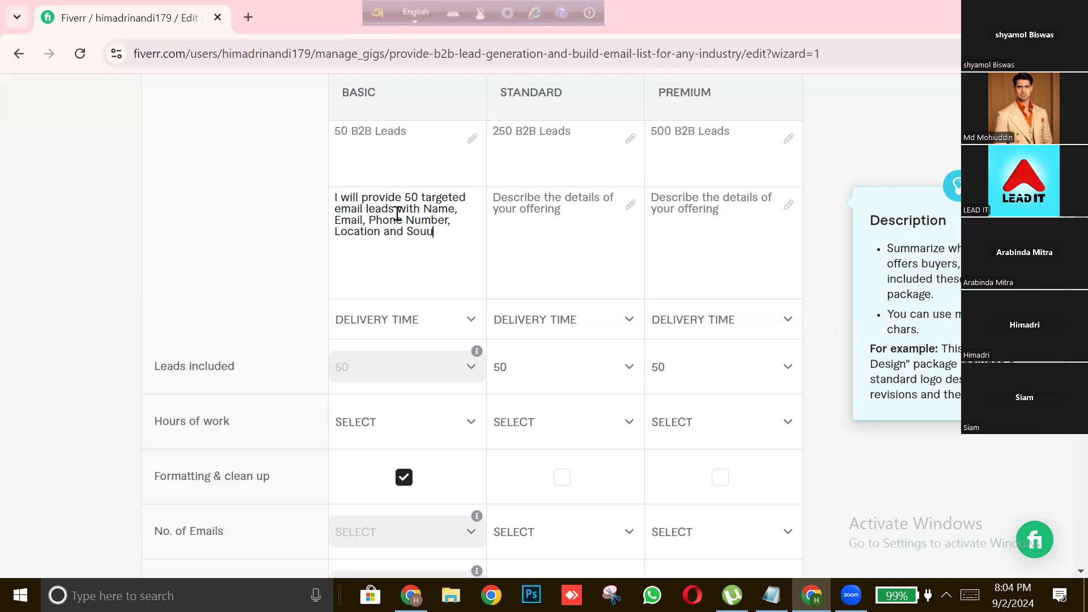
pyautogui.write('rce')
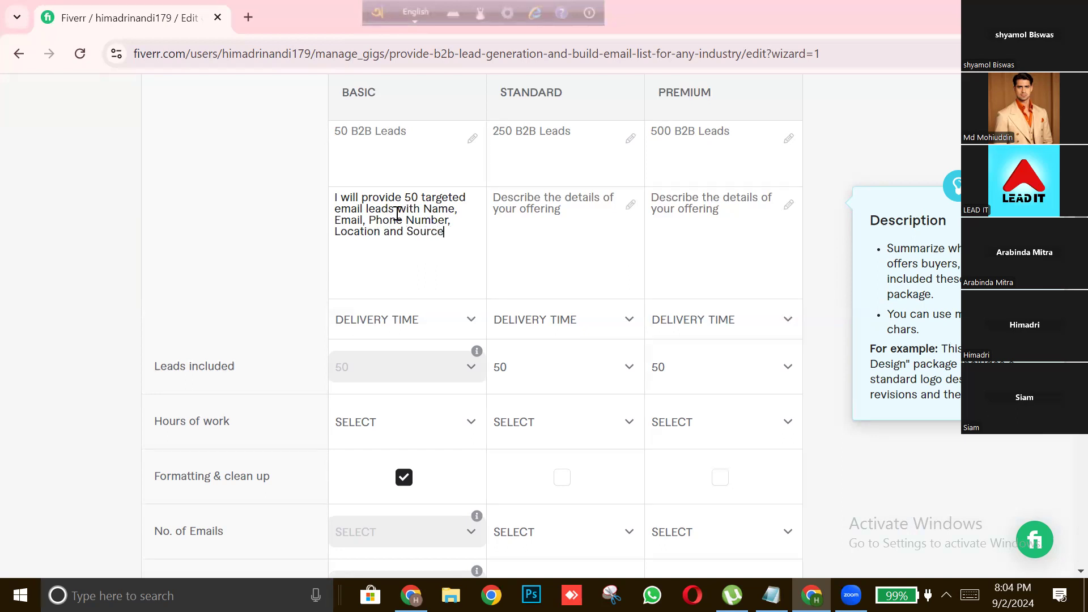